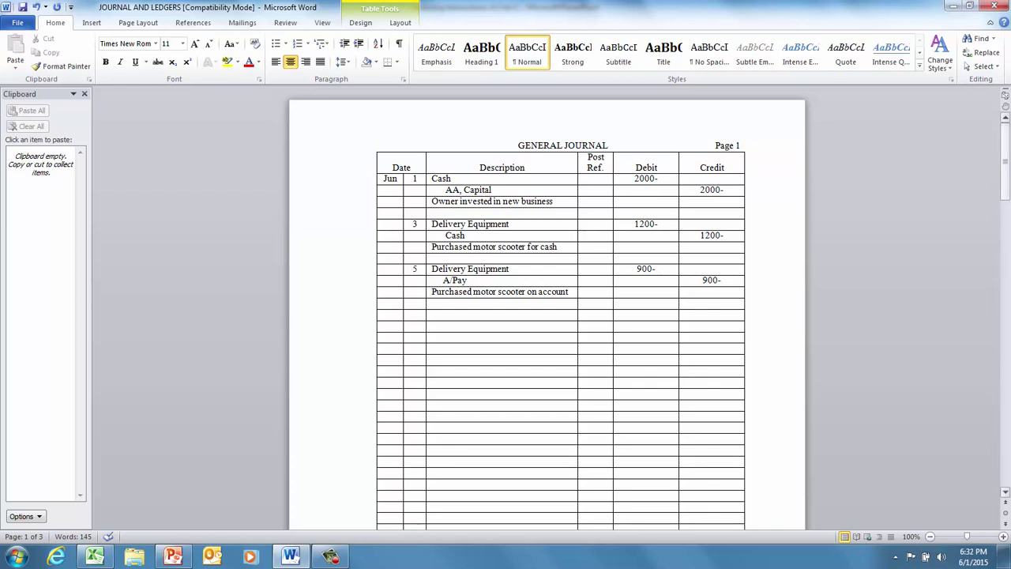
- Add two blank rows to the end of the Cash account table in the general ledger
left_click_drag(1005, 161, 1004, 283)
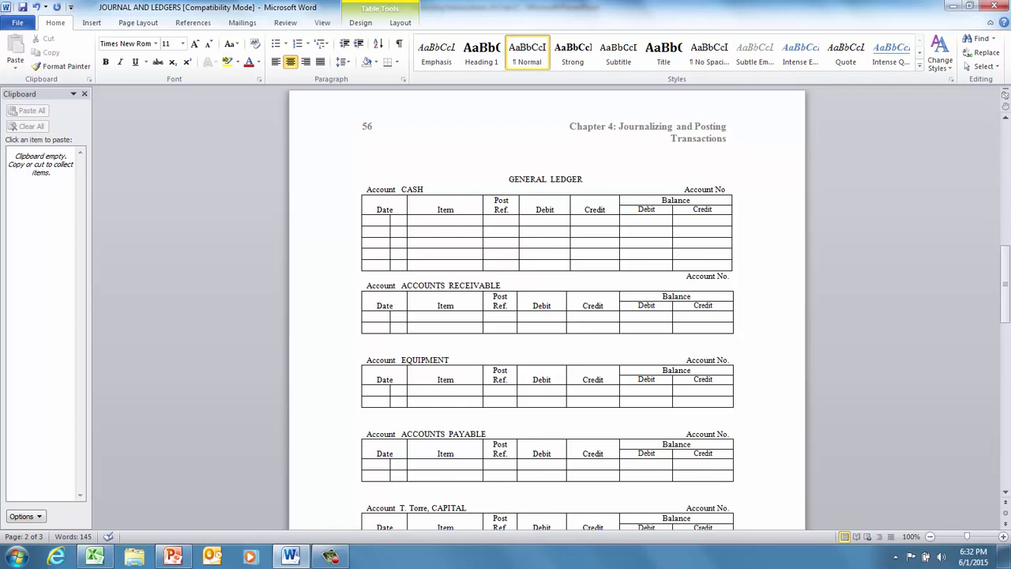
key("Down")
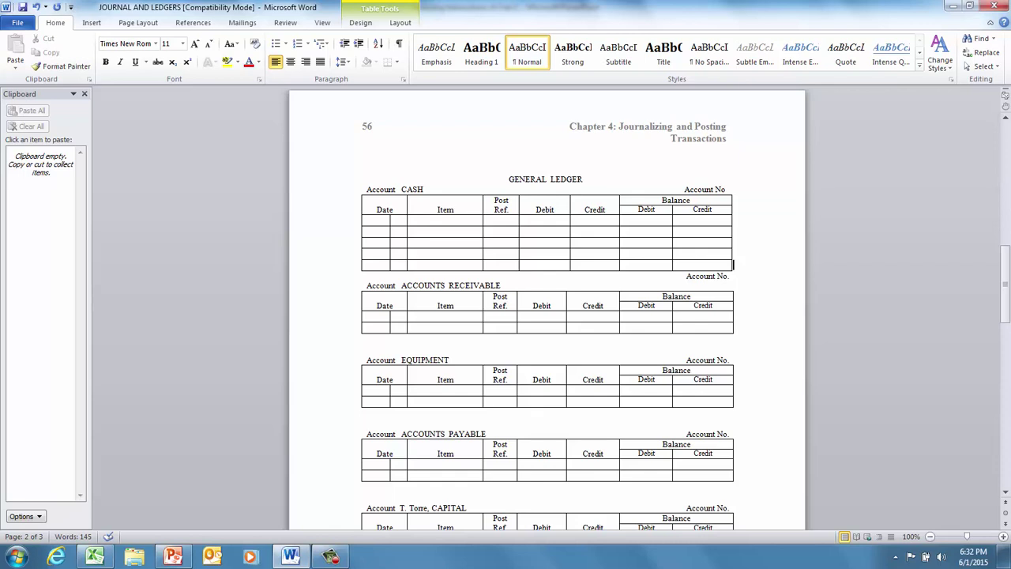
key("Return")
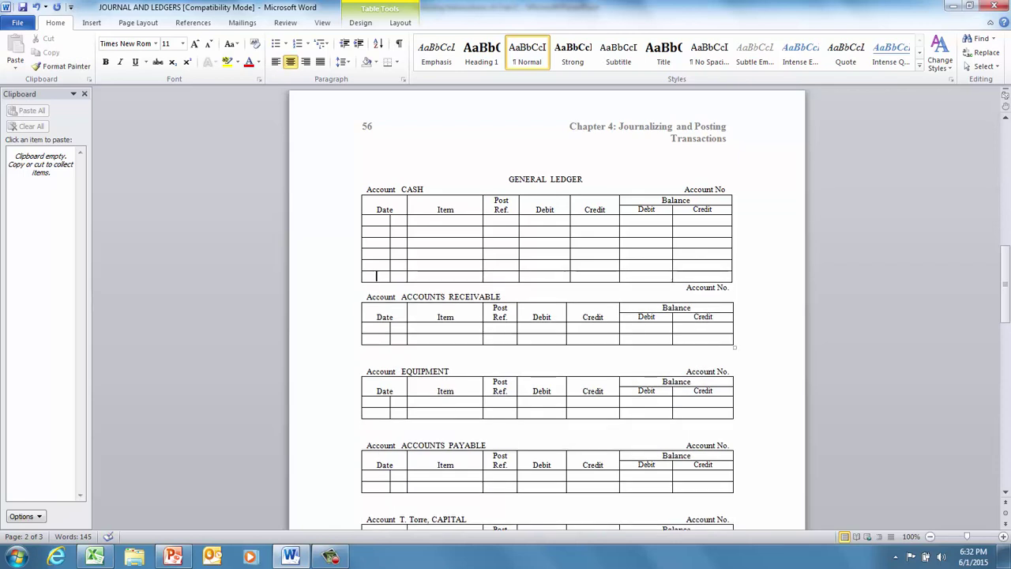
key("Return")
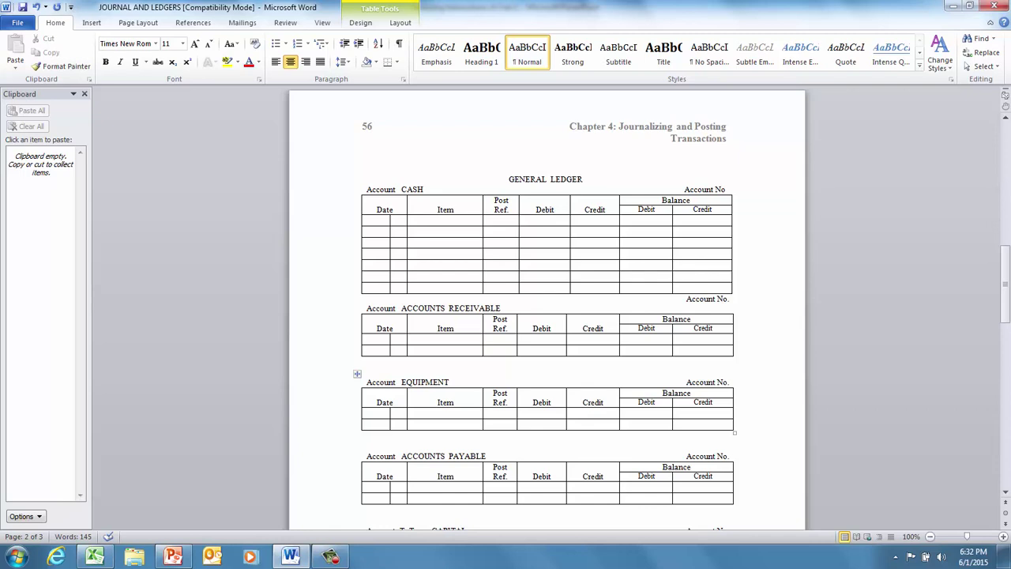
- Rename the EQUIPMENT ledger account to DELIVERY EQUIPMENT
left_click(401, 382)
type("D")
type("ELIVER")
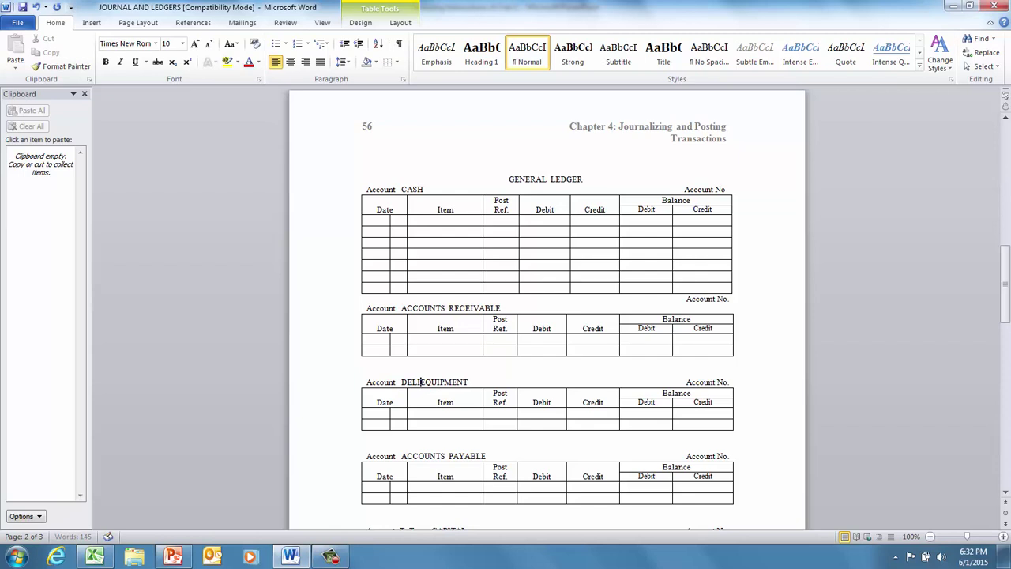
type("Y")
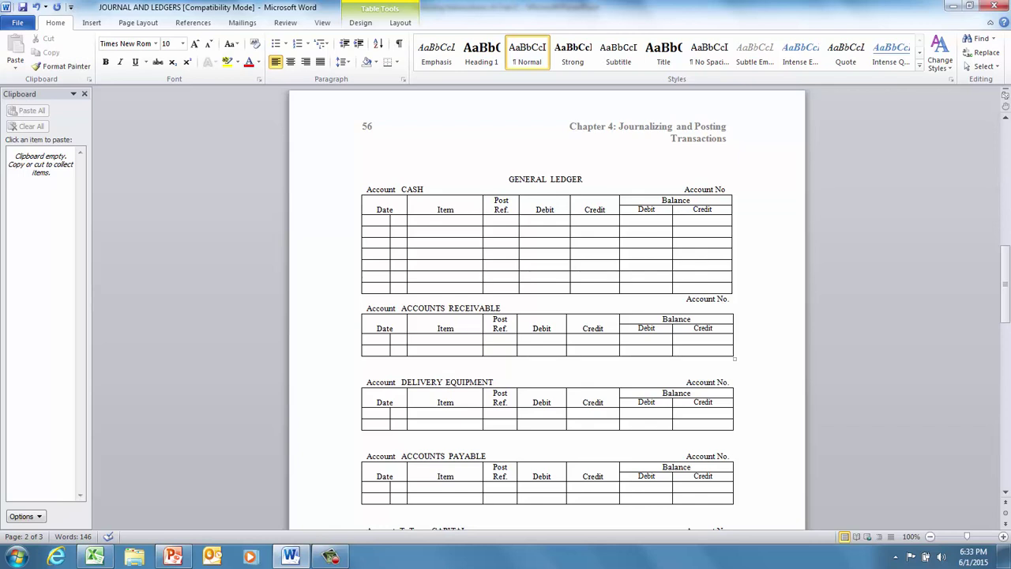
- Number the ledger accounts from the Excel chart of accounts: Cash 101, Accounts Receivable 122 and Delivery Equipment 185
left_click(725, 189)
type("101")
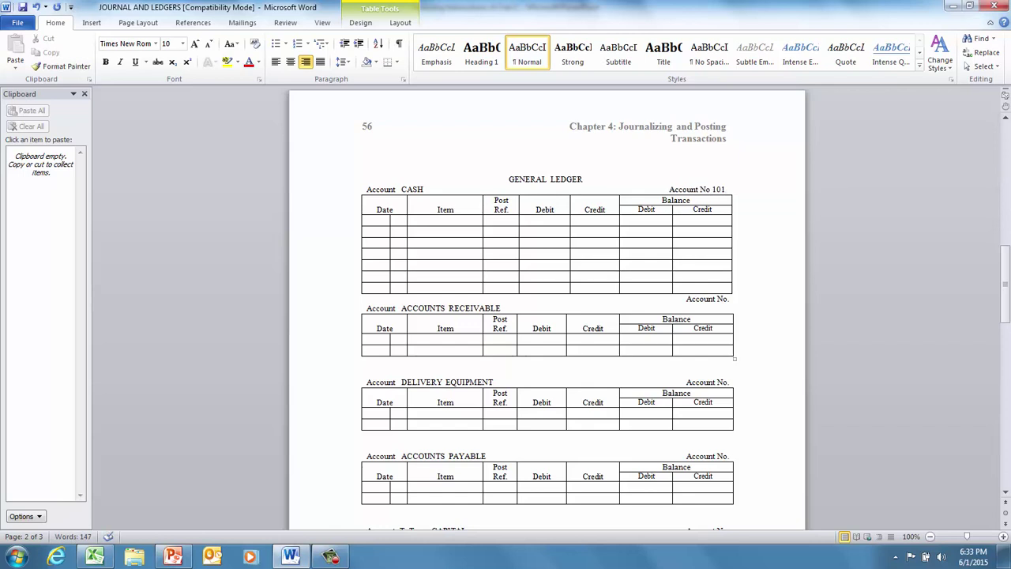
left_click(95, 557)
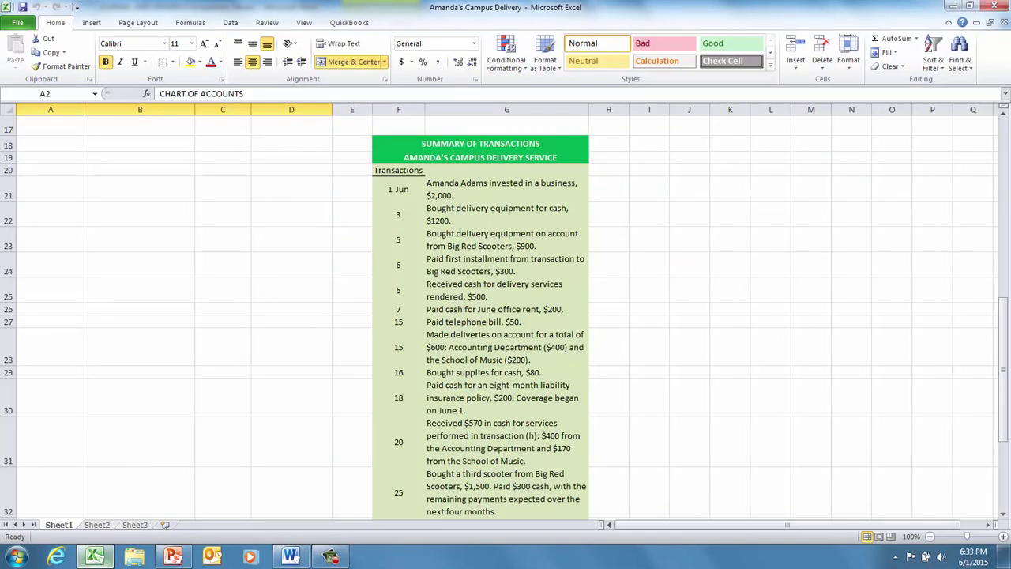
left_click_drag(1002, 404, 1002, 226)
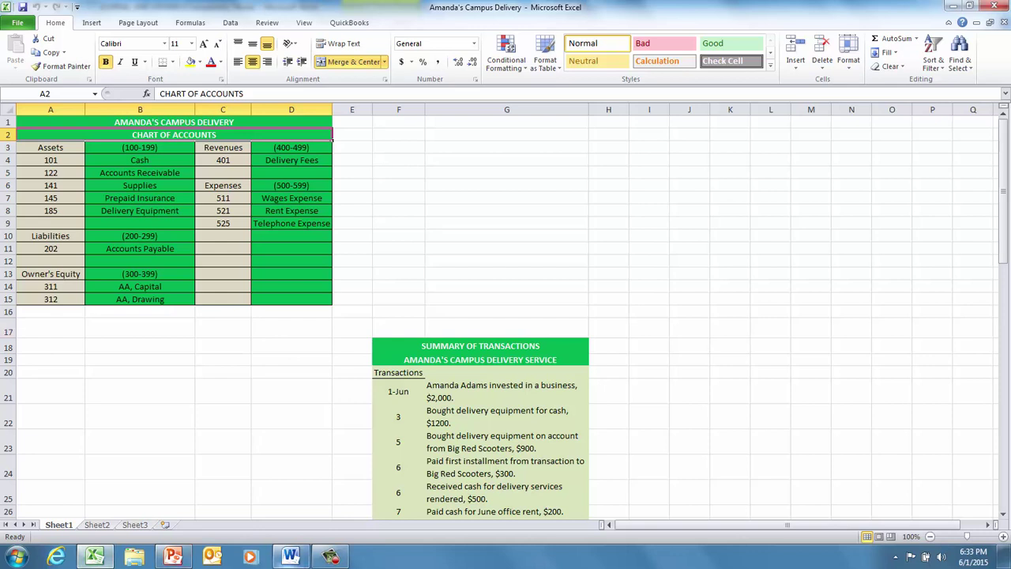
left_click(291, 556)
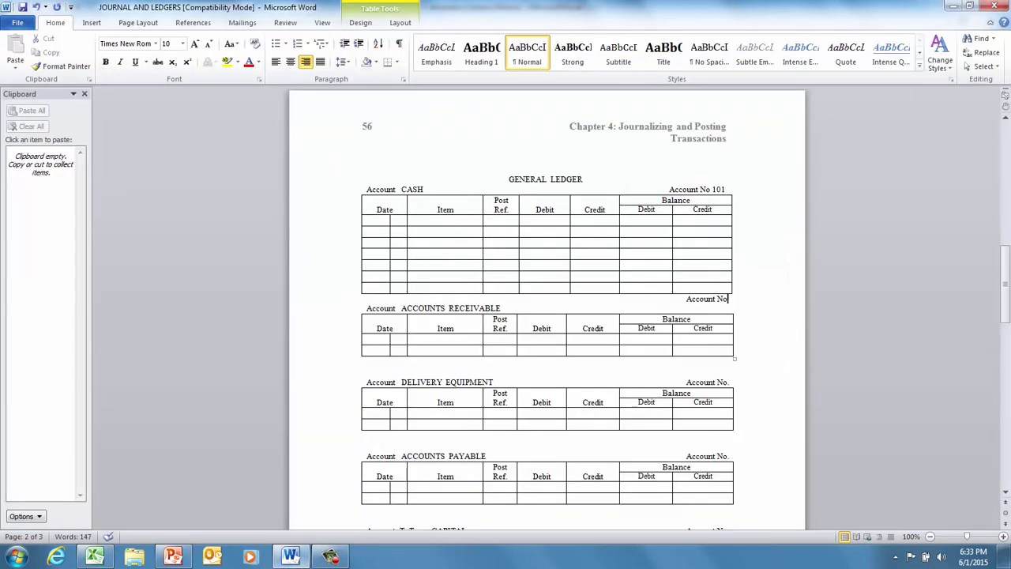
type(".122")
left_click(729, 382)
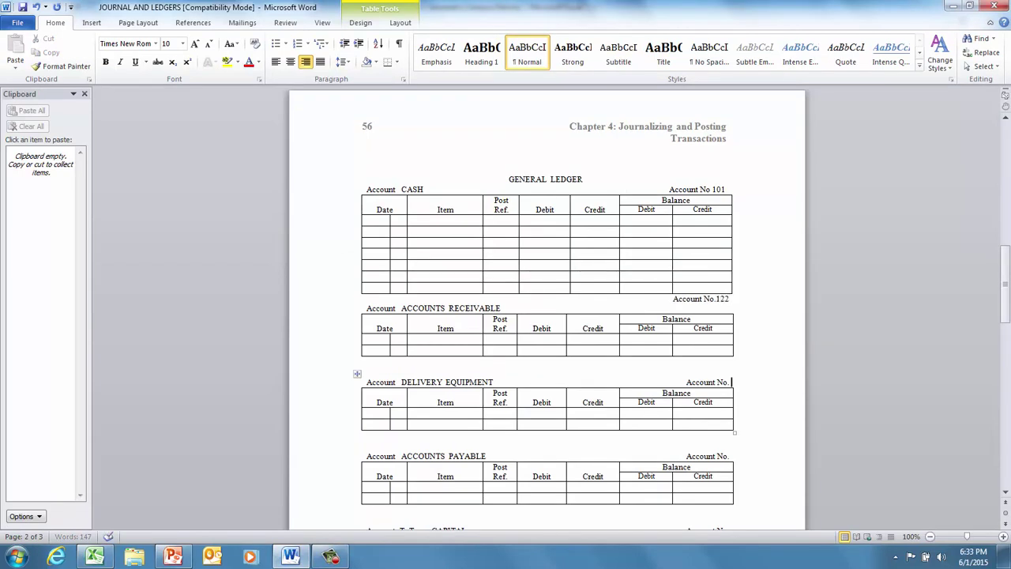
type("185")
- Enter 202 as the account number of the Accounts Payable ledger
left_click_drag(1004, 279, 1005, 316)
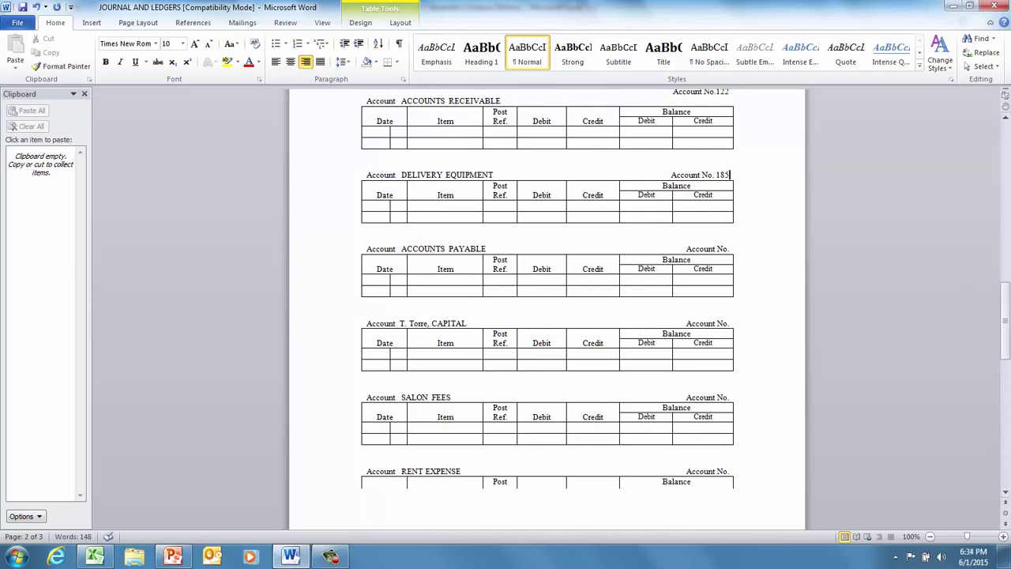
left_click(98, 556)
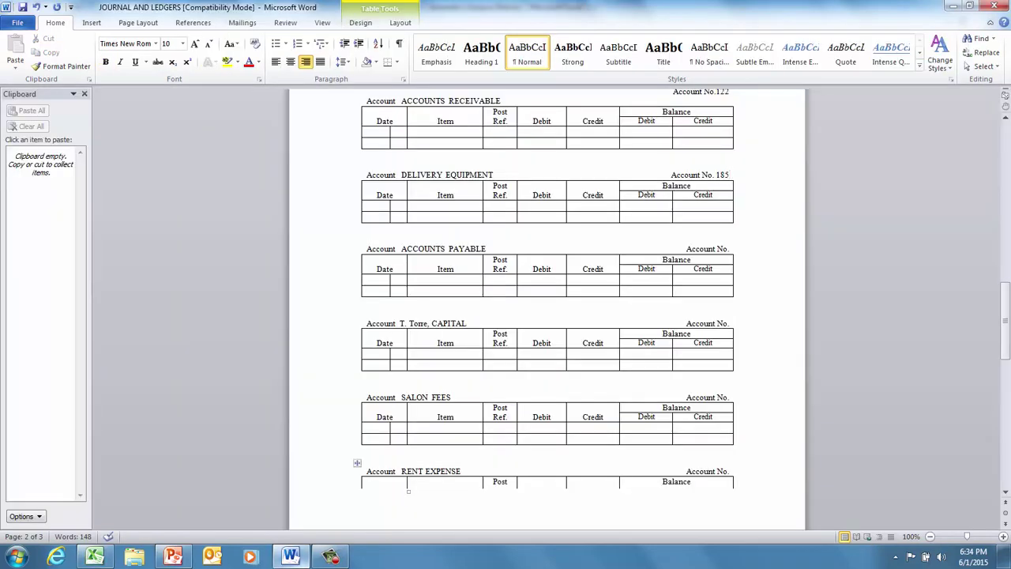
left_click(291, 557)
left_click(727, 249)
type("202")
- Replace the owner's name in the capital account title with AA, so it reads AA, CAPITAL, and number the account 311
left_click_drag(401, 323, 397, 323)
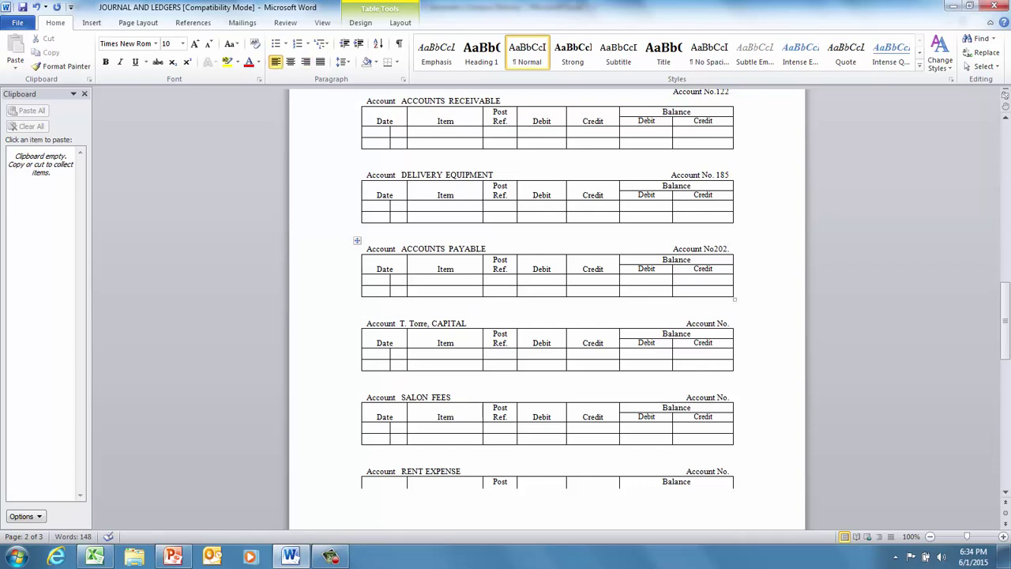
key("Delete")
key("Delete")
key("Delete")
key("Delete")
key("Delete")
key("Delete")
key("Delete")
key("Delete")
type("aa")
key("BackSpace")
key("BackSpace")
type("AA")
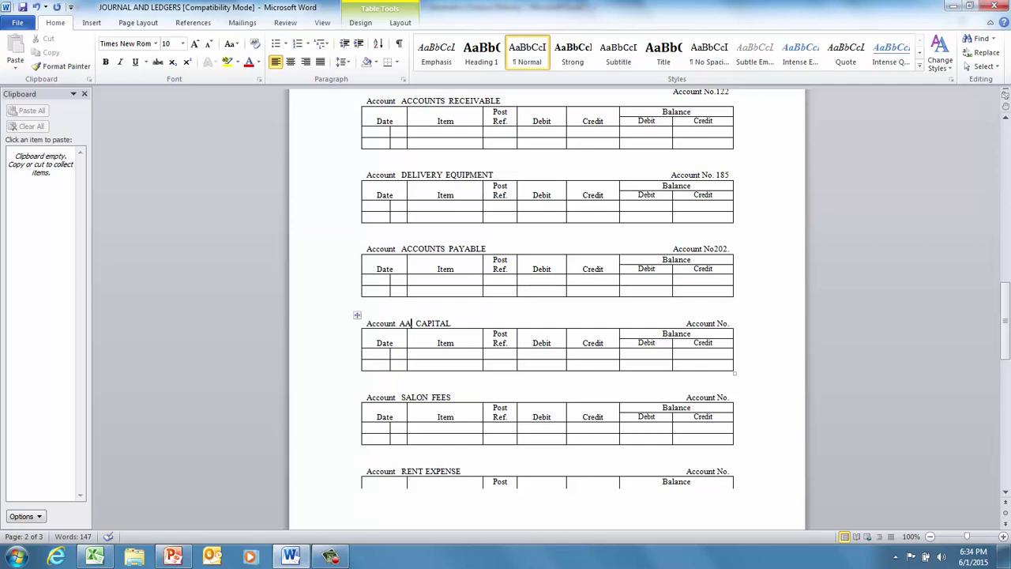
type(",")
left_click(730, 323)
type("311")
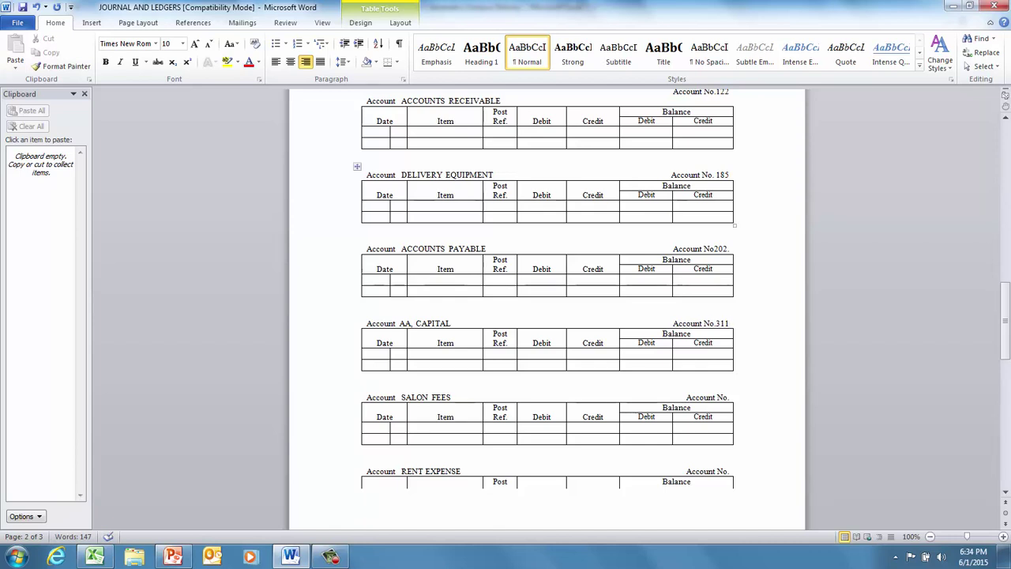
- Review the general journal against the ledger and date the first row of the Cash account Jun 1
left_click_drag(1004, 304, 1005, 158)
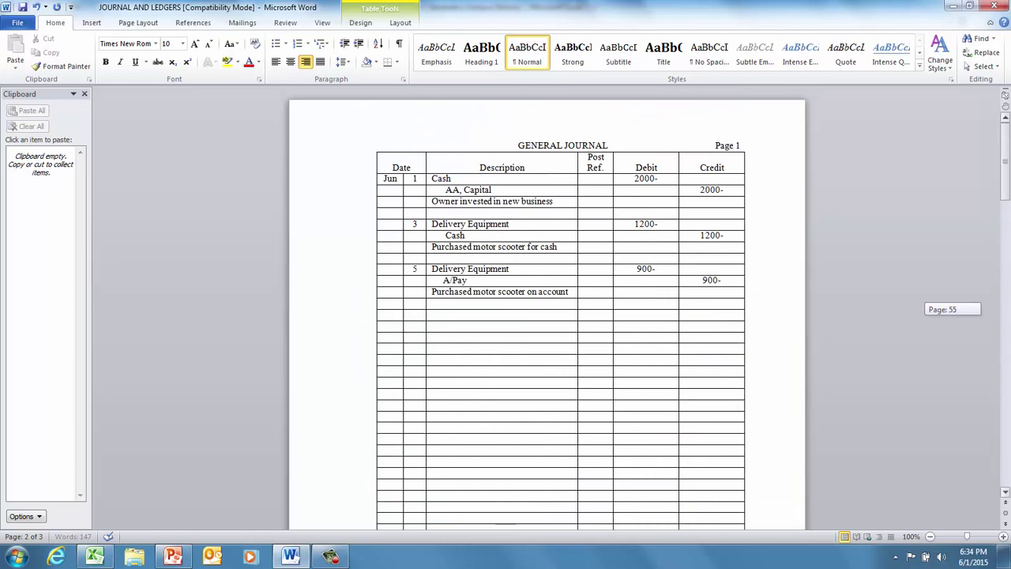
left_click_drag(1004, 158, 1005, 296)
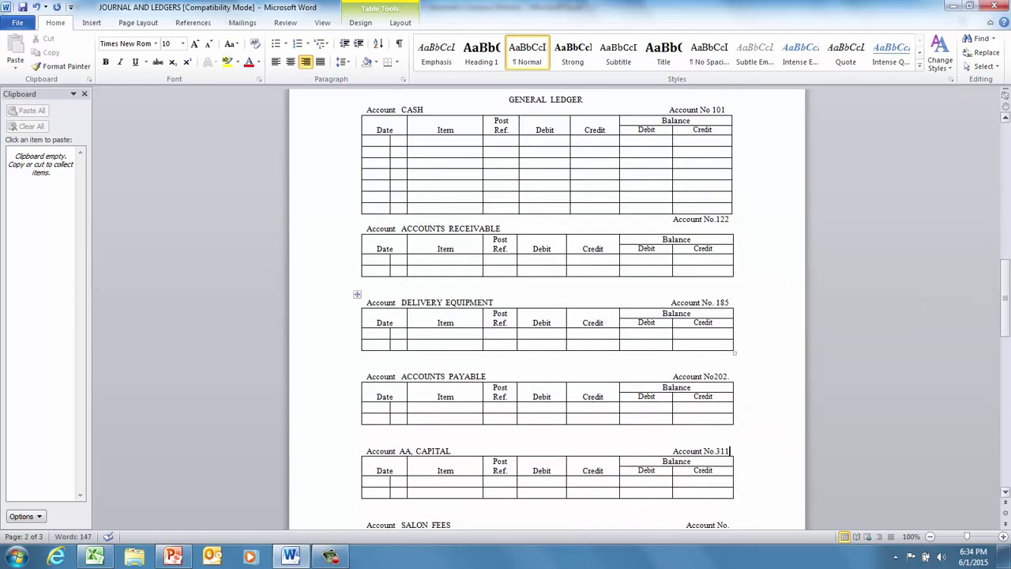
mouse_move(1005, 296)
left_mouse_down()
mouse_move(1004, 158)
mouse_move(1005, 296)
left_mouse_up()
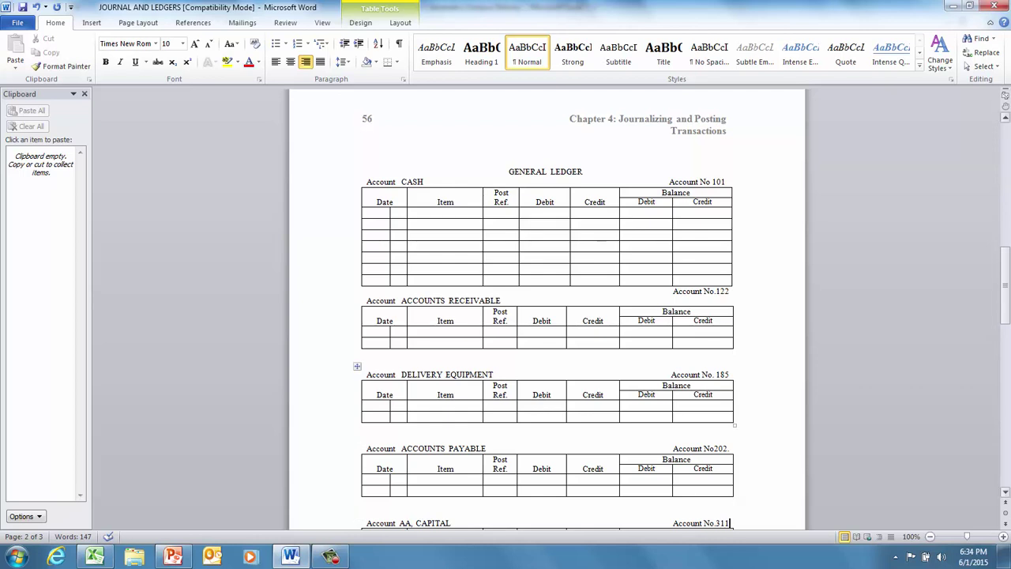
left_click_drag(1004, 298, 1005, 219)
left_click_drag(1004, 277, 1004, 225)
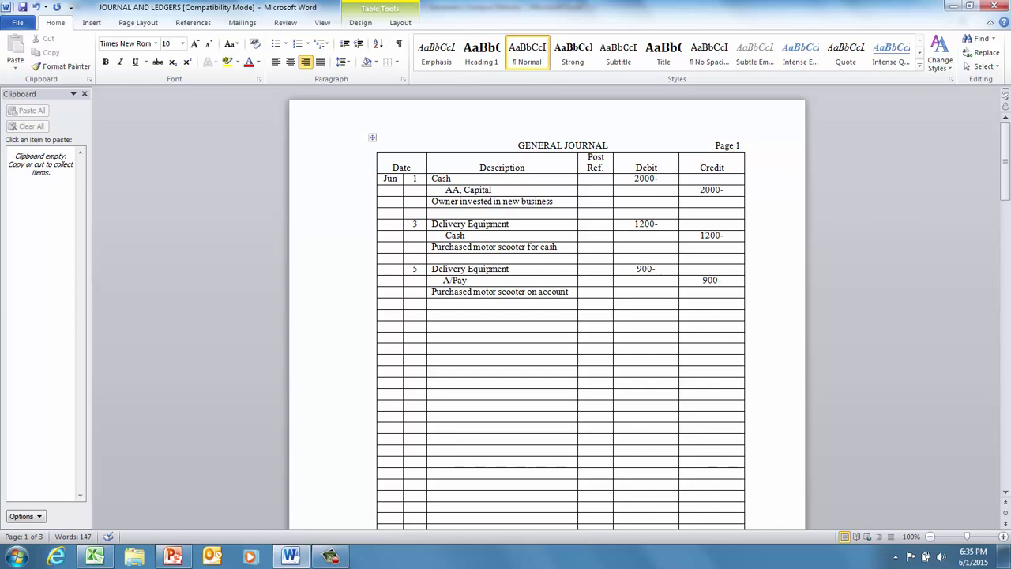
mouse_move(1004, 168)
left_mouse_down()
mouse_move(1005, 201)
mouse_move(1005, 183)
left_mouse_up()
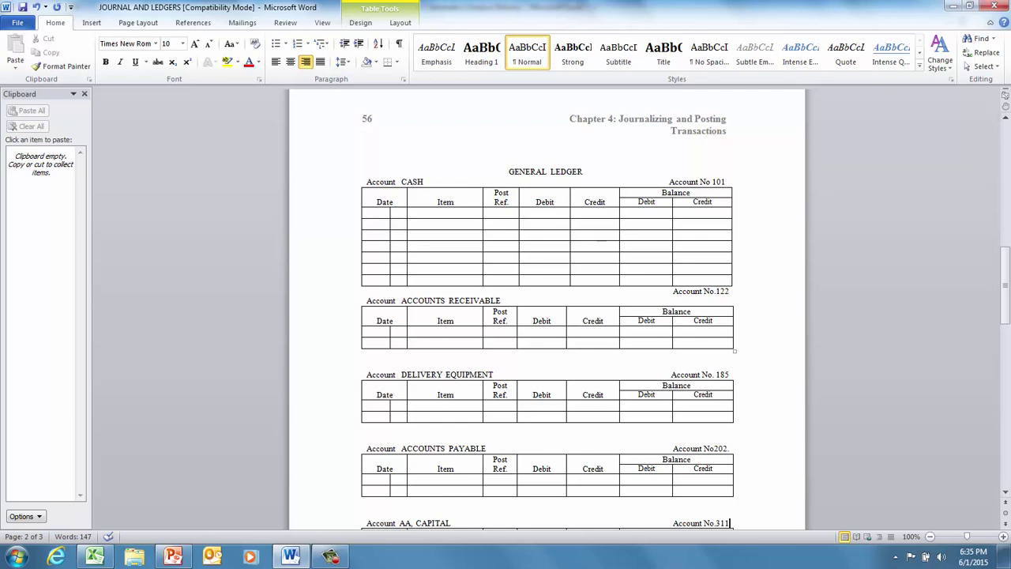
key("Up")
type("jUN")
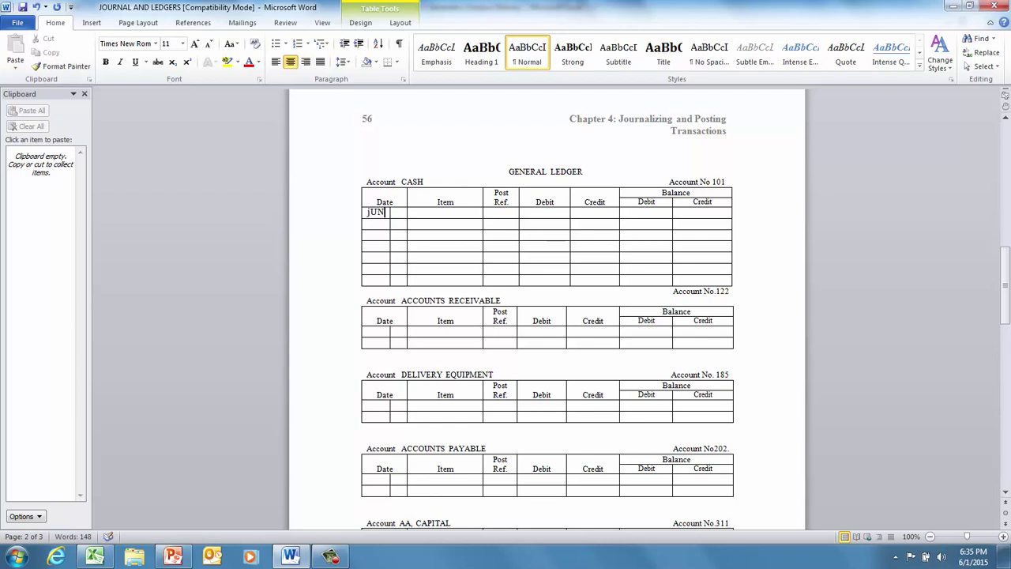
key("BackSpace")
key("BackSpace")
key("BackSpace")
type("Jun")
key("Tab")
type("1")
- Post the June 1 journal debit to the Cash account with debit 2000-, debit balance 2000- and post reference GJ1
left_click(1004, 286)
left_click_drag(1005, 286, 1004, 162)
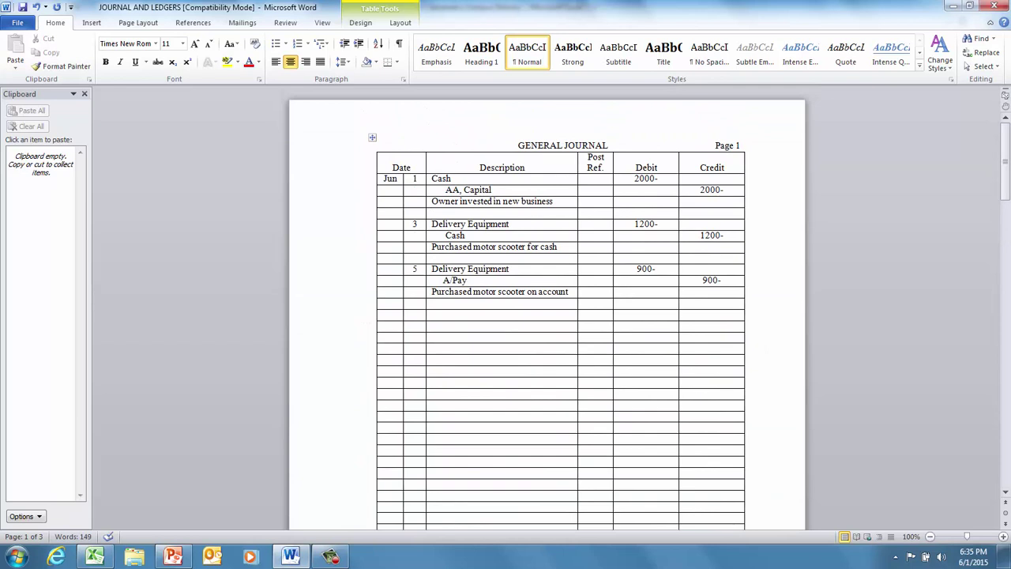
left_click_drag(1005, 126, 1004, 275)
type("2000")
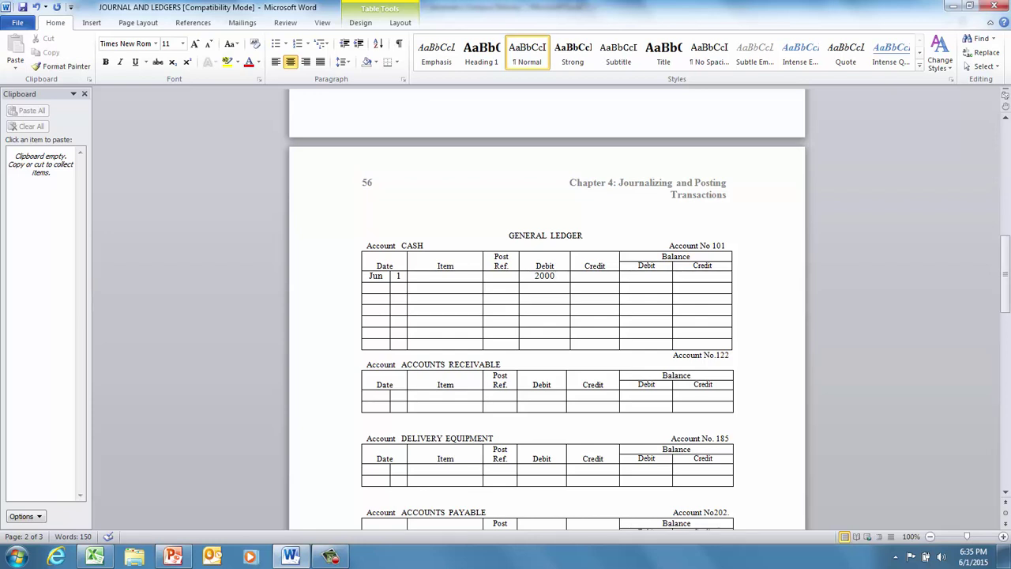
type("-")
type("2000")
type("-")
left_click(502, 276)
type("GJ1")
- Enter 101 as the post reference on the June 1 Cash line of the general journal
left_click_drag(1004, 284, 1004, 171)
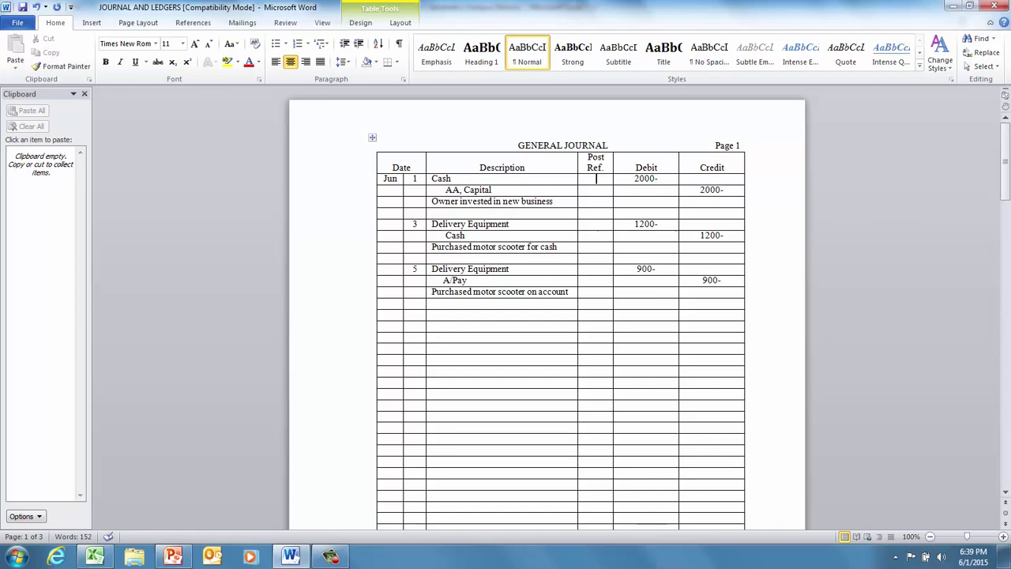
type("101")
left_click_drag(1004, 181, 1005, 317)
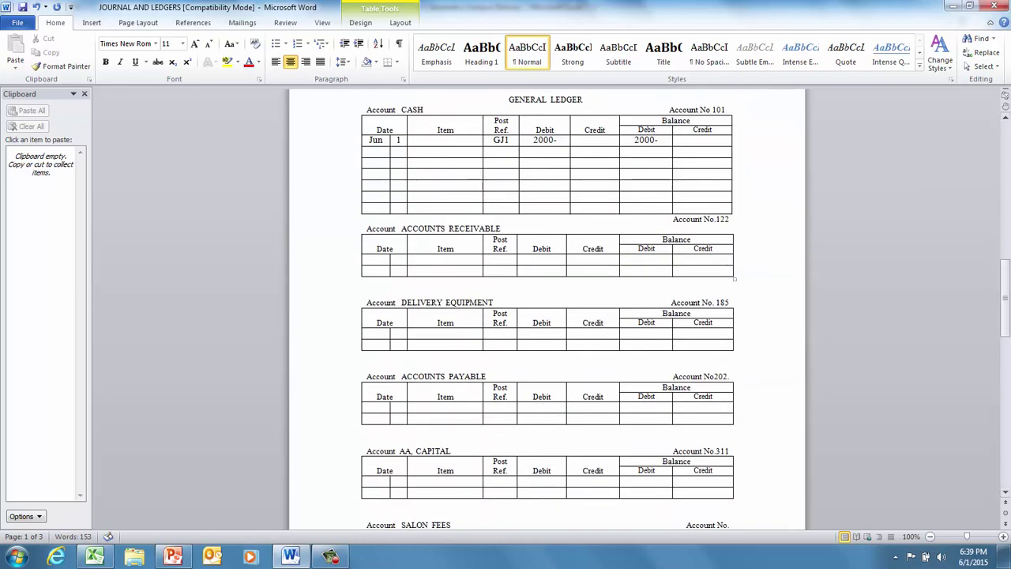
left_click_drag(1005, 311, 1004, 174)
left_click(604, 178)
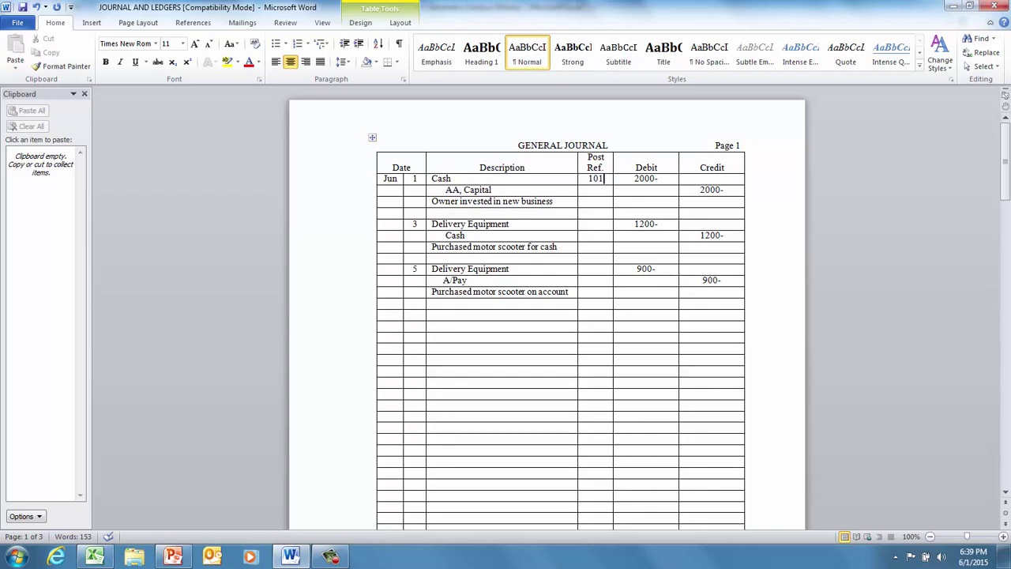
- Post the June 1 credit to the AA, Capital ledger: date Jun 1, credit 2000-, credit balance 2000- and post reference GJ1
left_click_drag(1005, 162, 1004, 332)
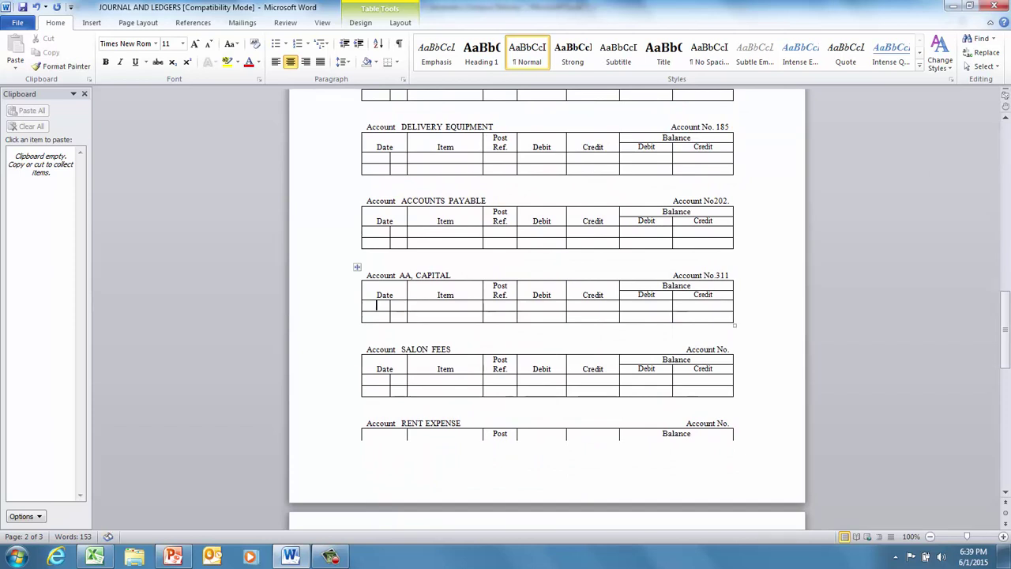
type("Jun")
key("Tab")
type("1")
left_click(593, 305)
type("2000")
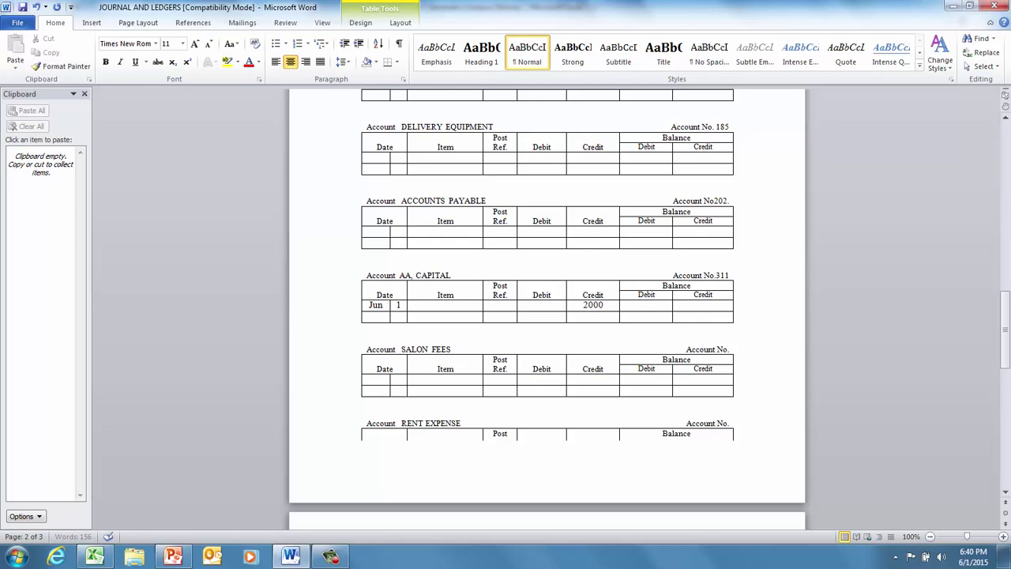
type("-")
left_click(703, 305)
type("2000-")
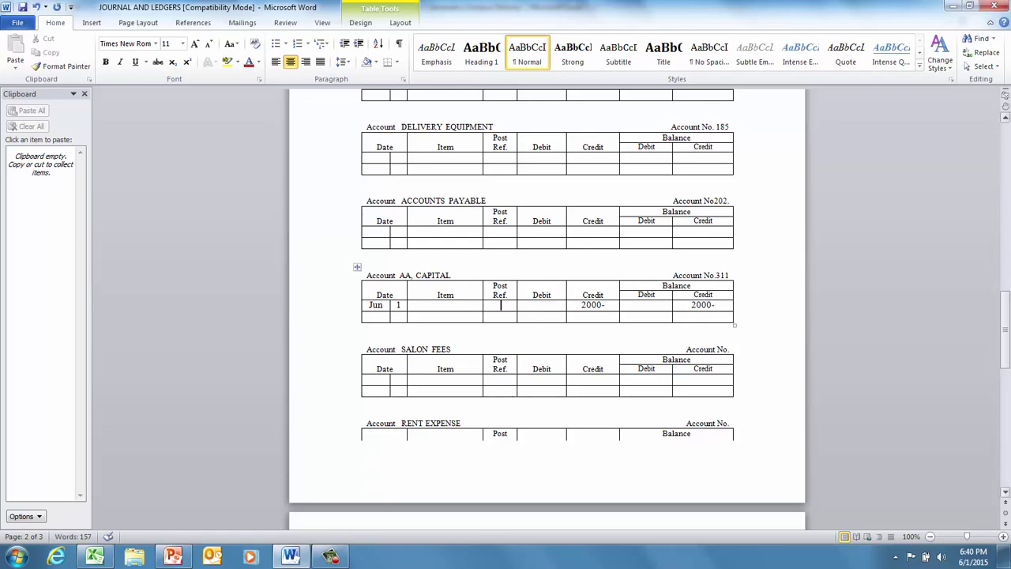
left_click(499, 305)
type("GJ1")
- Enter 311 as the post reference on the AA, Capital line of the June 1 journal entry
scroll(546, 316, "up", 15)
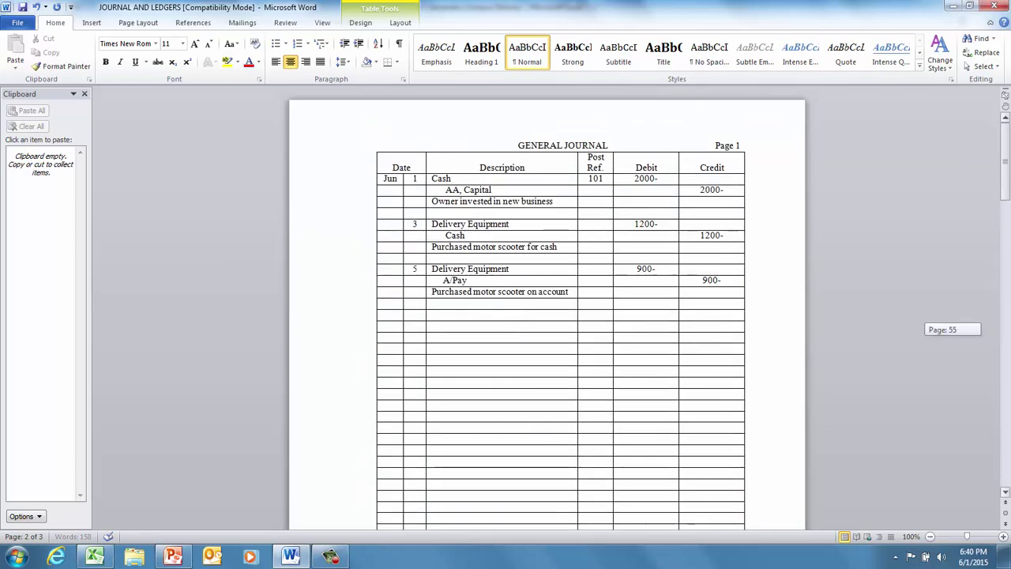
left_click(596, 190)
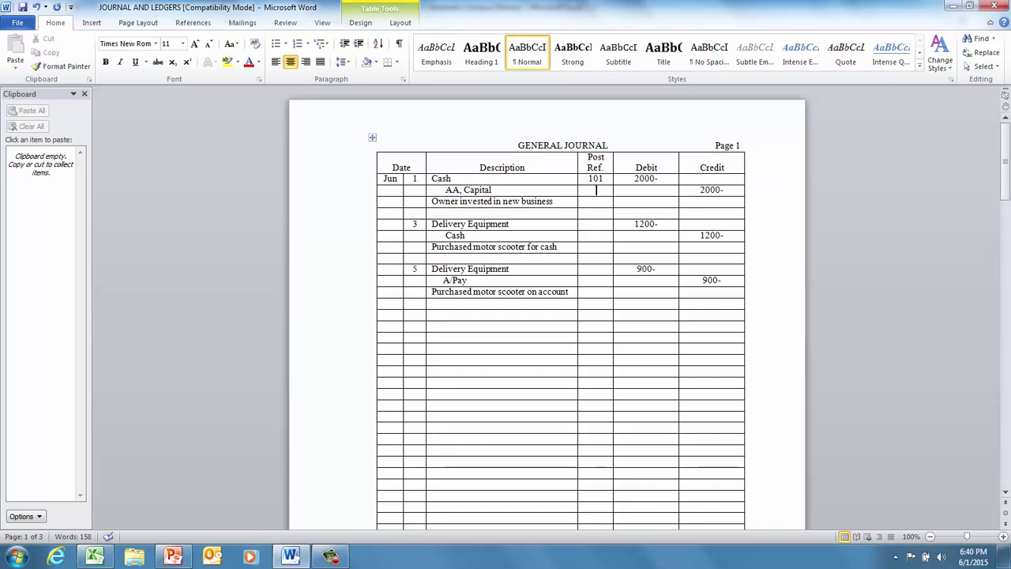
type("311")
- Post the June 3 debit to the Delivery Equipment ledger: date Jun 3, debit 1200-, debit balance 1200- and post reference GJ1
left_click_drag(1004, 187, 1004, 324)
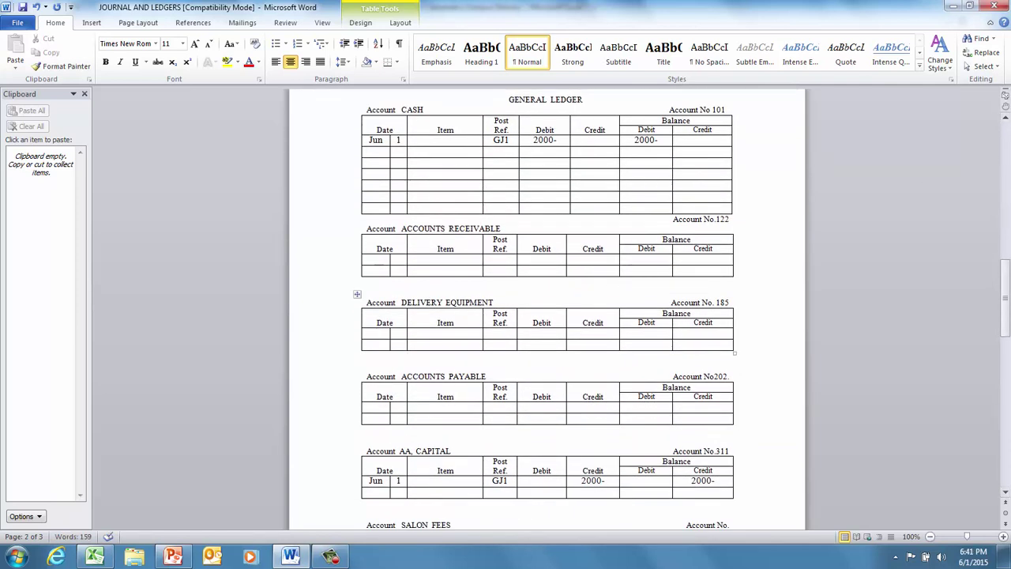
type("Jun")
key("Tab")
left_click(542, 332)
type("1200-")
left_click(646, 332)
type("1200-")
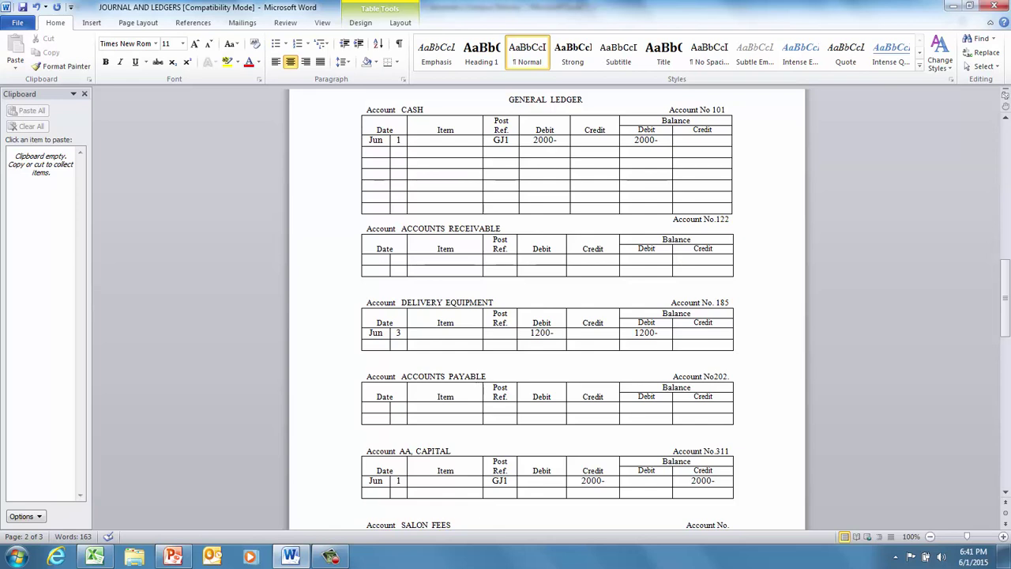
left_click(499, 333)
type("GJ1")
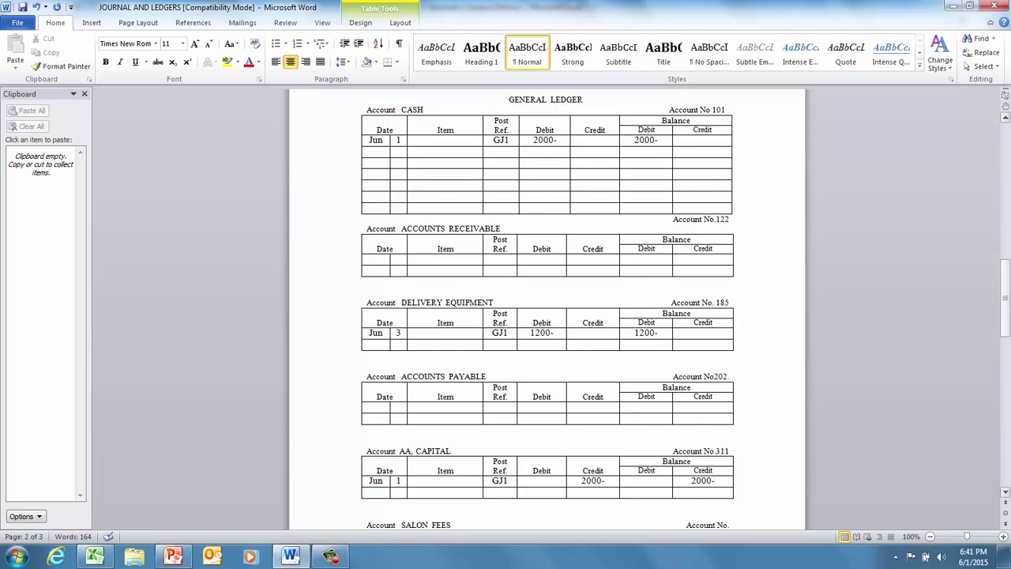
- Enter 185 as the post reference on the Delivery Equipment line of the June 3 journal entry
left_click_drag(1005, 297, 1005, 161)
left_click(597, 224)
type("185")
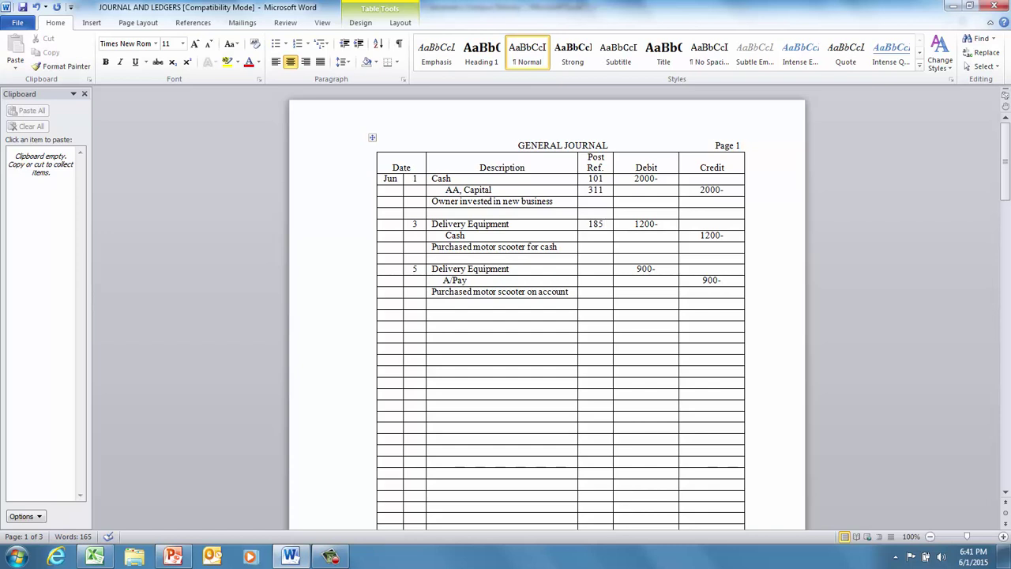
- Post the June 3 credit to the Cash ledger: day 3, credit 1200-, debit balance 800- and post reference GJ1
left_click_drag(1004, 166, 1005, 292)
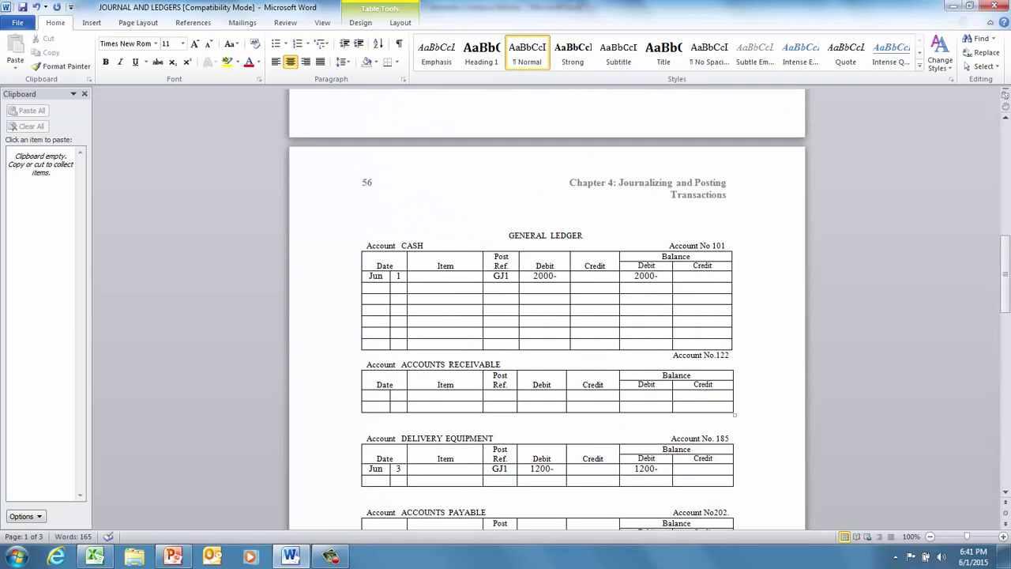
left_click(399, 288)
type("3")
left_click(594, 287)
type("1200-")
type("800-")
type("GJ1")
- Enter 101 as the post reference on the Cash line of the June 3 journal entry
left_click_drag(1004, 281, 1004, 164)
left_click(595, 235)
type("101")
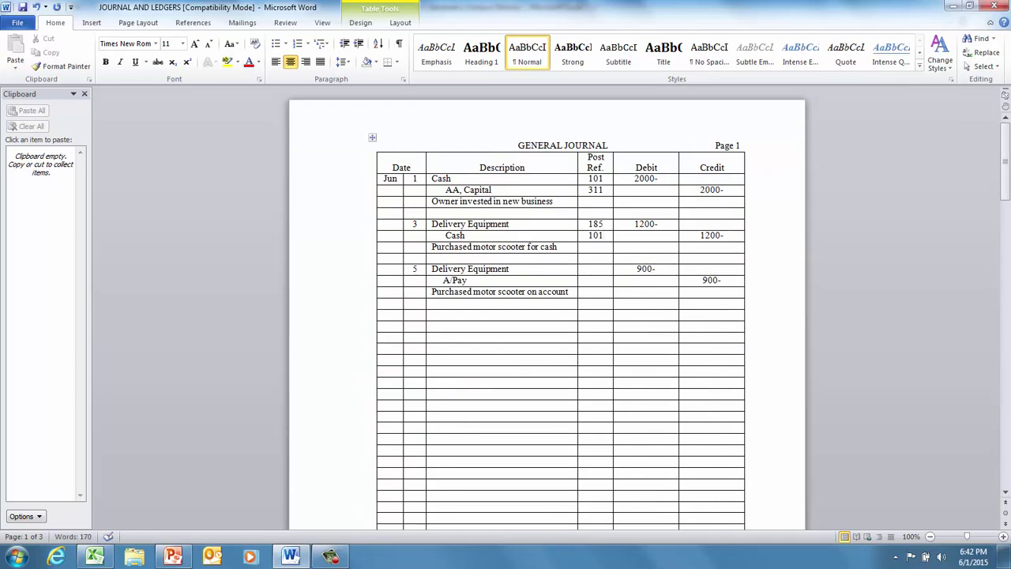
- Post the June 5 debit to the Delivery Equipment ledger: day 5, debit 900-, debit balance 2100- and post reference GJ1
left_click_drag(1005, 161, 1005, 314)
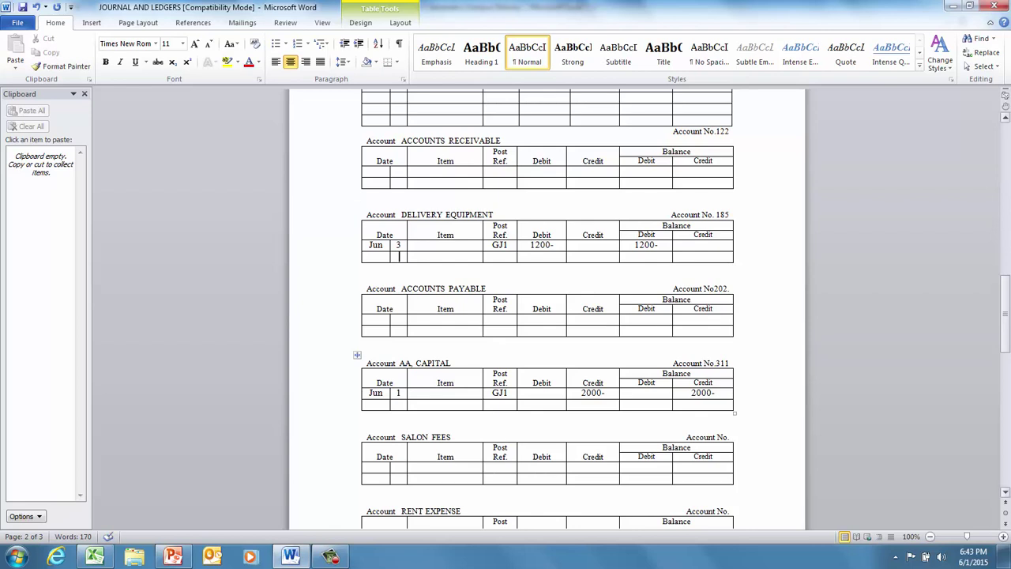
type("5")
left_click(541, 256)
type("900-")
type("2100-")
left_click(499, 256)
type("GJ1")
- Enter 185 as the post reference on the Delivery Equipment line of the June 5 journal entry
left_click_drag(1005, 316, 1004, 162)
left_click(596, 236)
type("185")
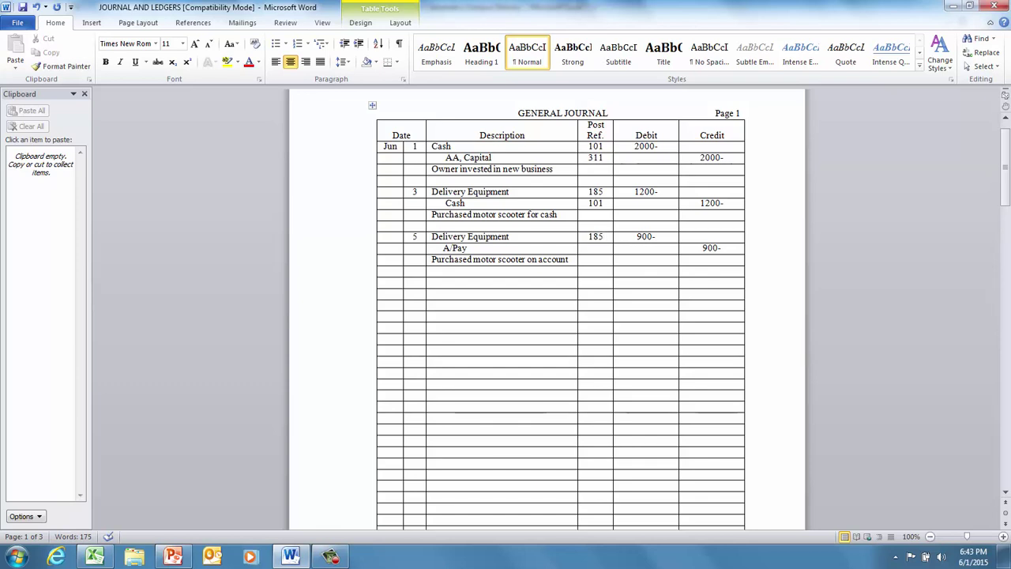
- Post the June 5 credit to the Accounts Payable ledger: date Jun 5, credit 900-, credit balance 900- and post reference GJ1
left_click_drag(1005, 168, 1005, 301)
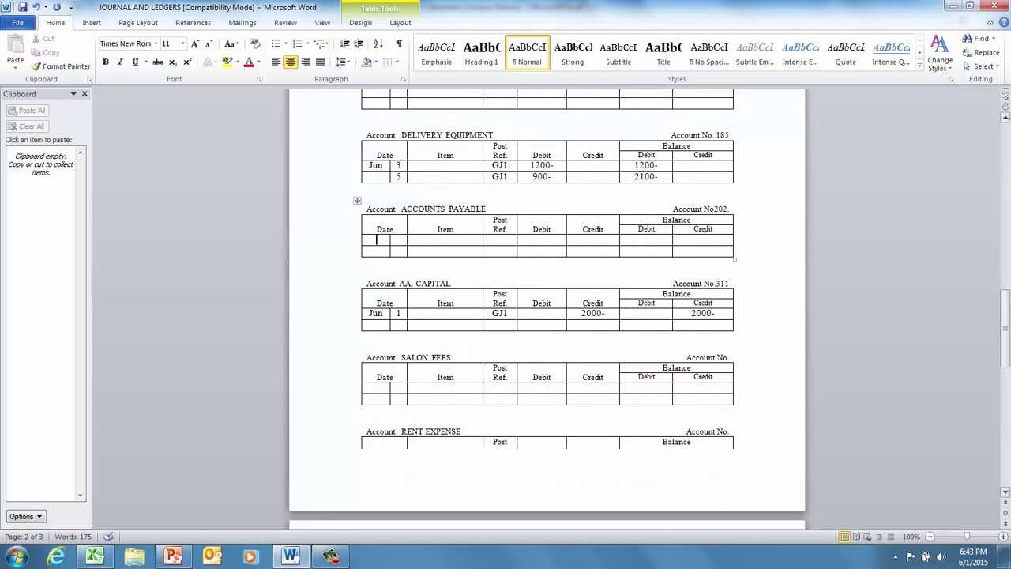
type("Jun")
key("Tab")
type("5")
left_click(593, 239)
type("900-")
type("900")
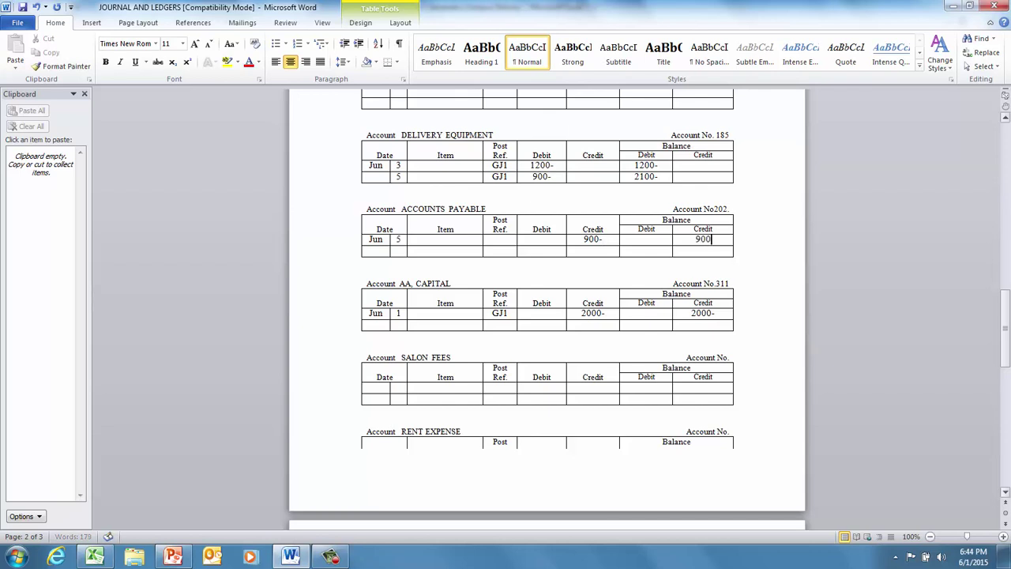
type("-")
left_click(500, 239)
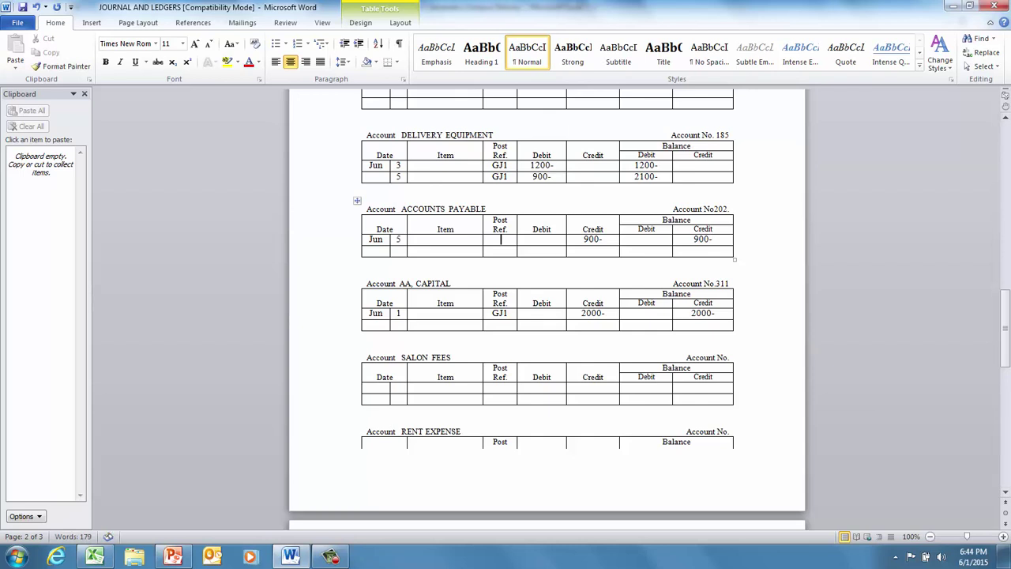
type("GJ1")
- Enter 202 as the post reference on the A/Pay line of the June 5 journal entry
left_click_drag(1004, 327, 1004, 160)
left_click(597, 279)
type("202")
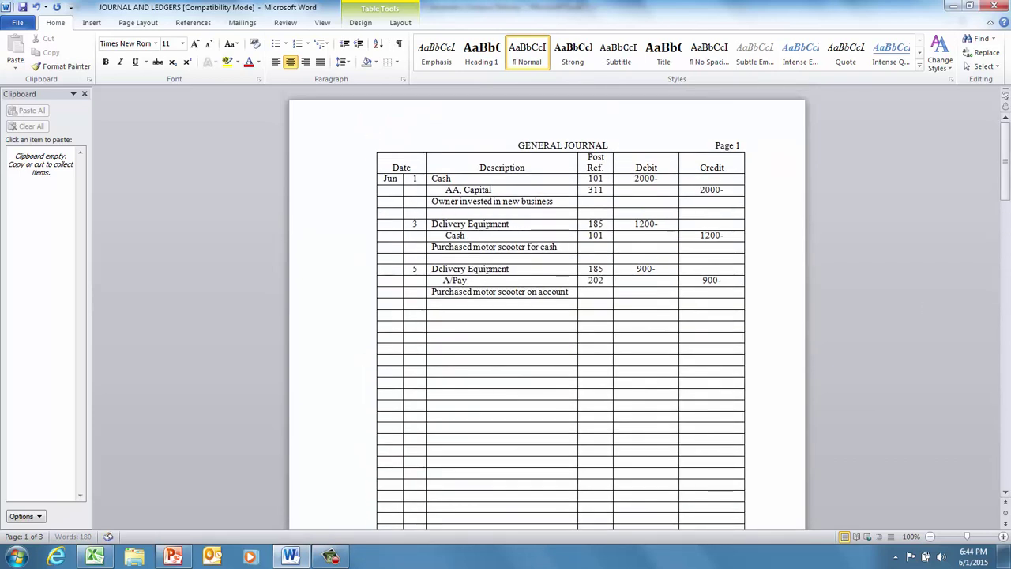